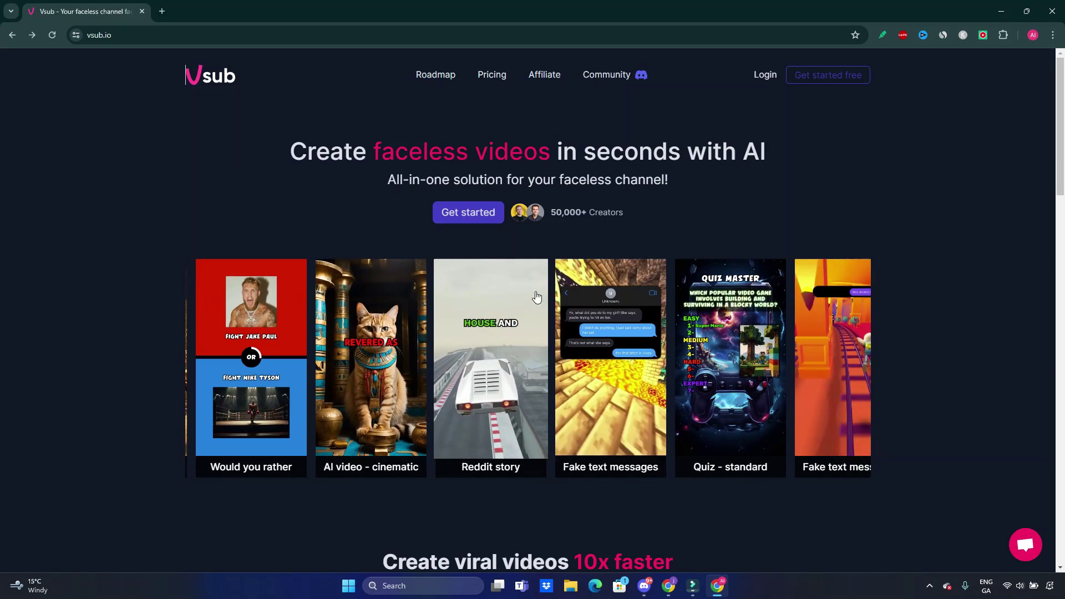
Step: On the Pricing page, highlight the Free trial watermark limit and Starter's monthly credits and export length
click(488, 76)
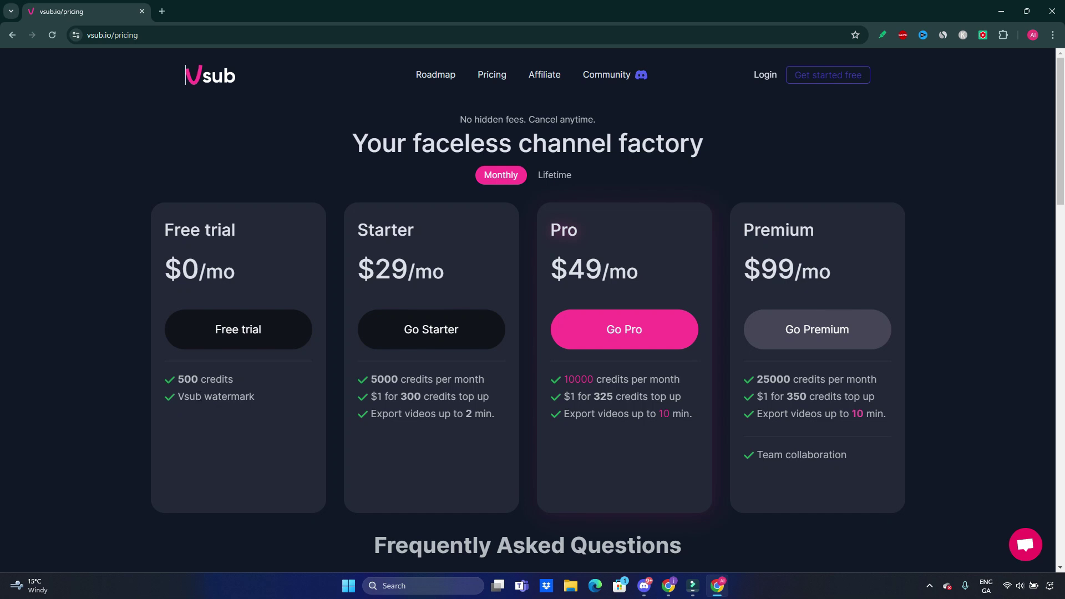
drag(178, 396, 255, 396)
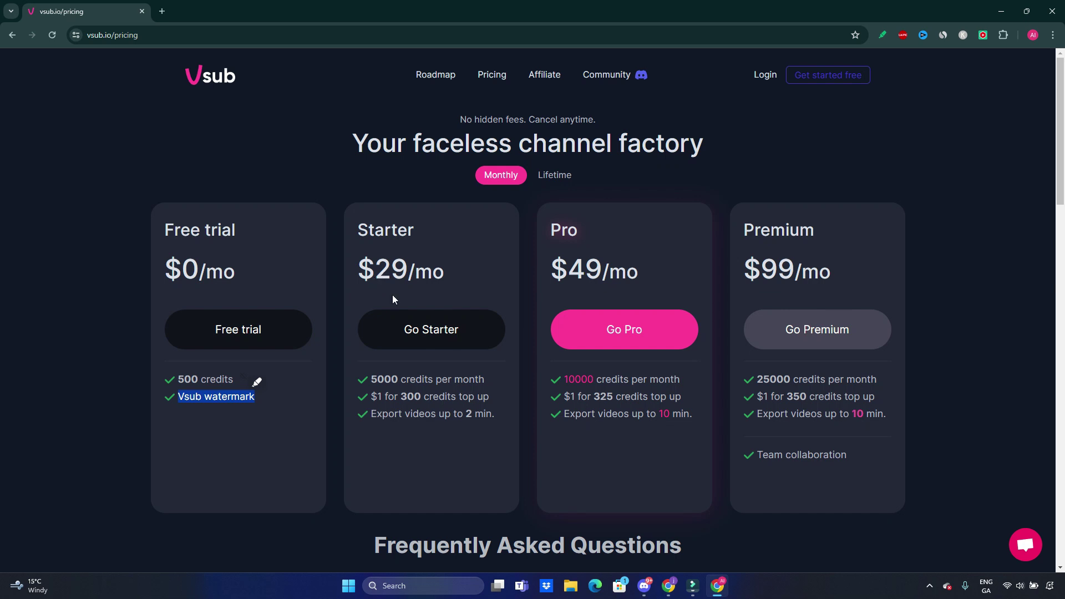
drag(372, 379, 469, 389)
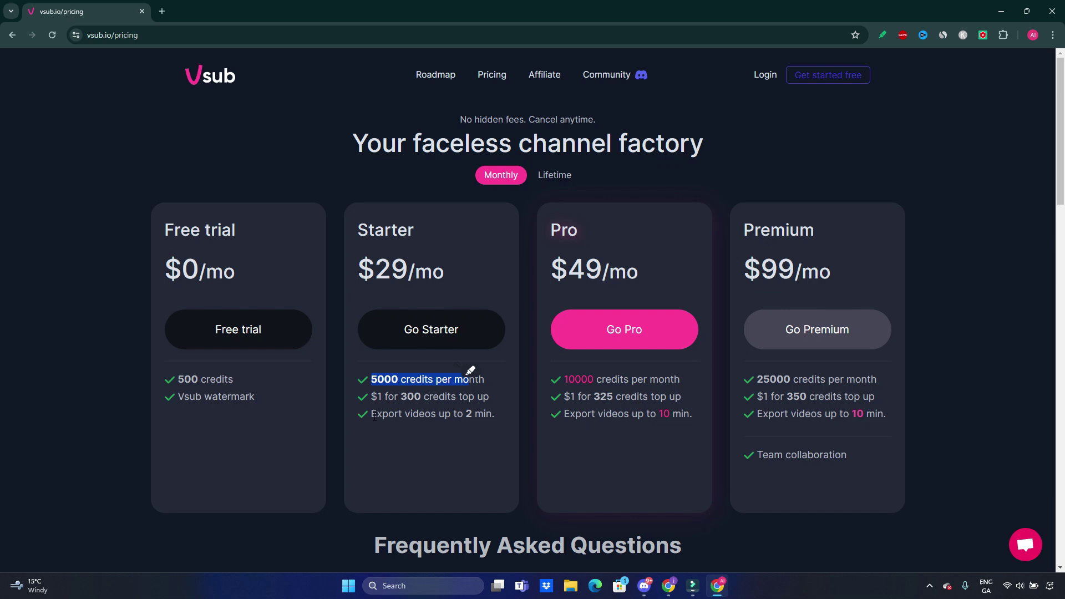
drag(373, 416, 468, 418)
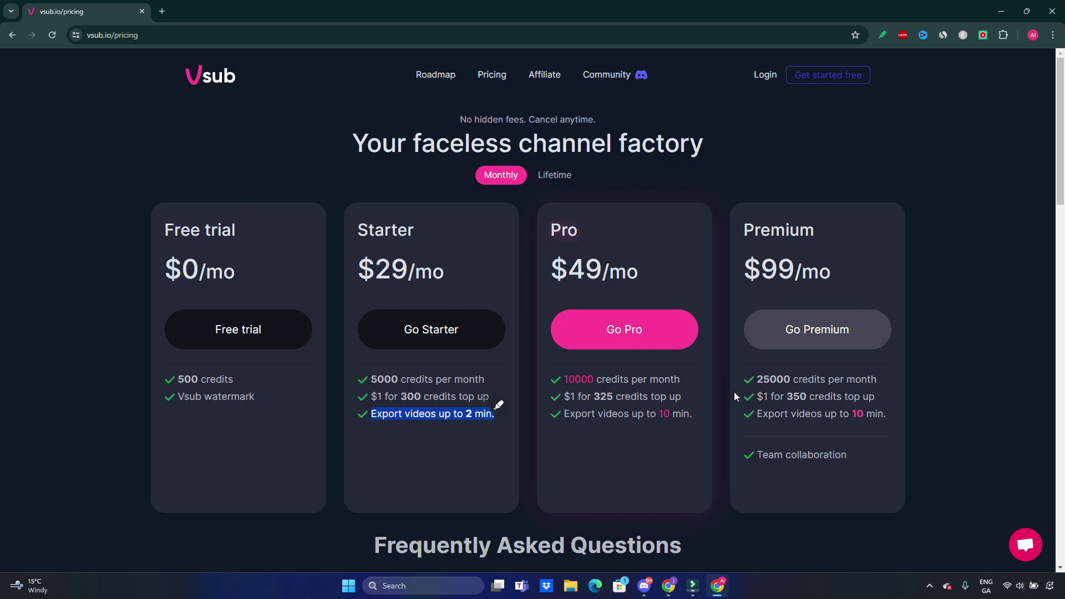
Step: Review the Lifetime one-time pricing plans, then log in to the Vsub Files workspace
click(553, 175)
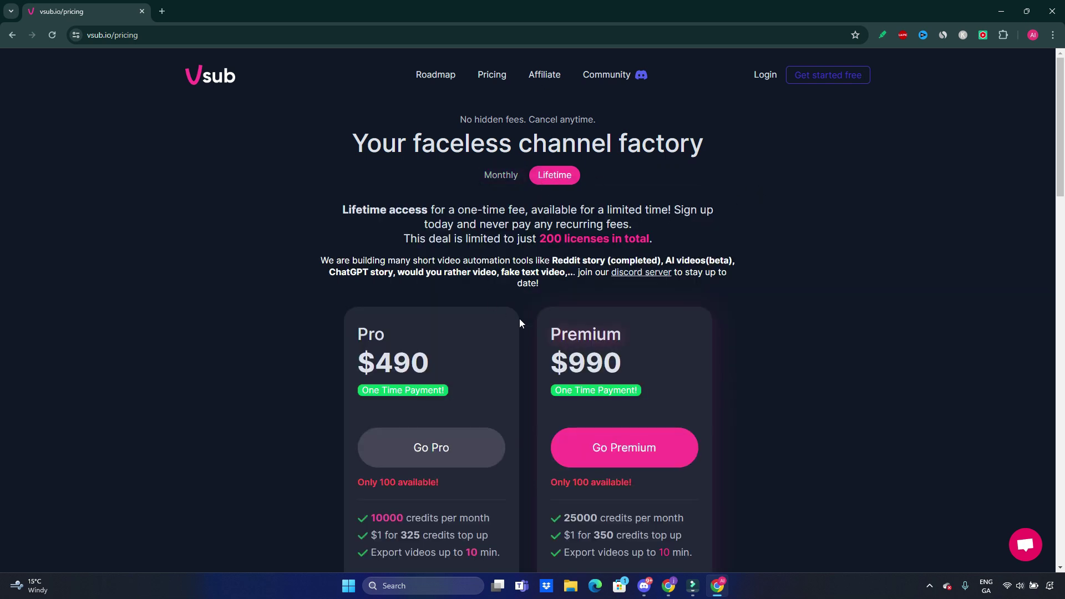
scroll(419, 268, down, 3)
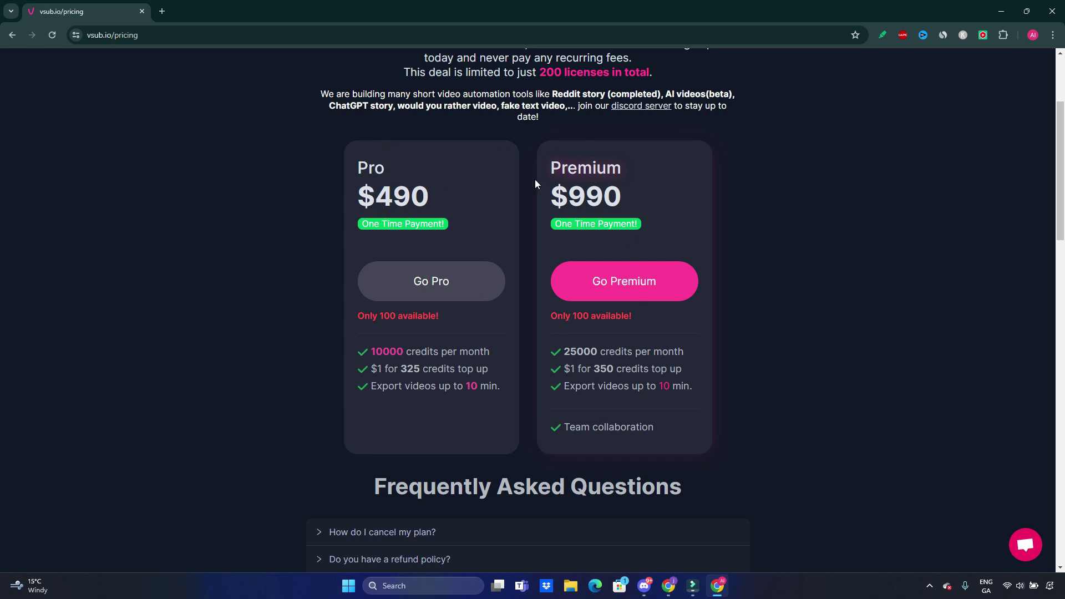
scroll(581, 271, down, 5)
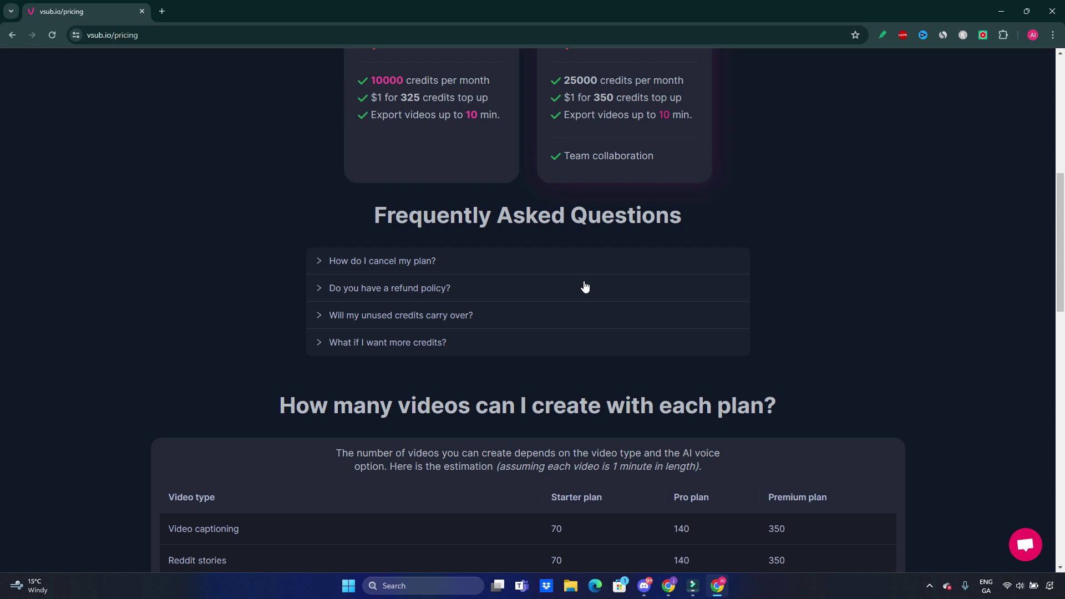
scroll(583, 285, up, 8)
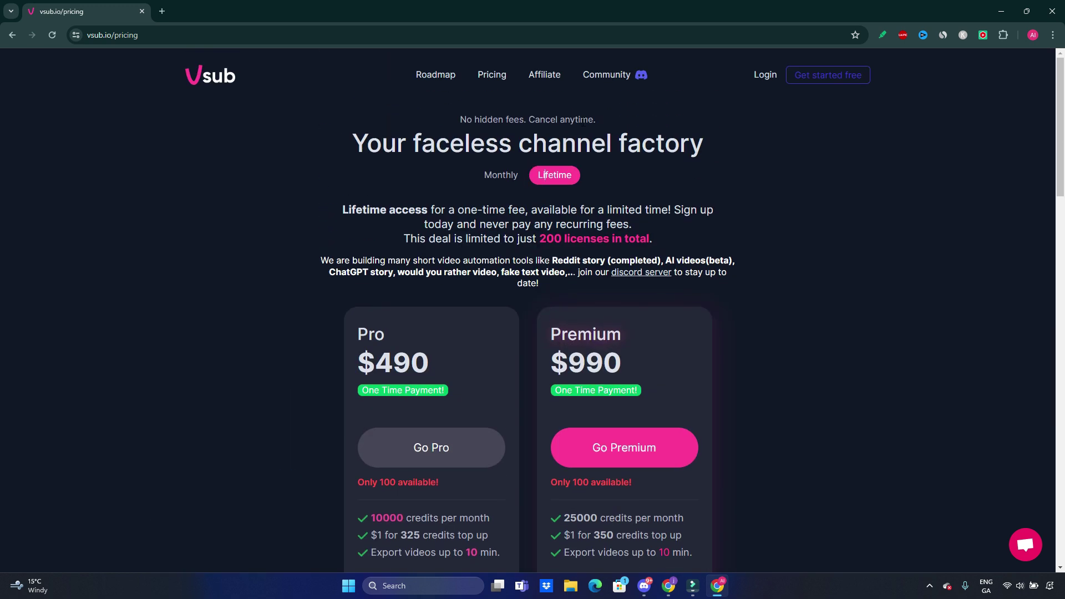
click(764, 79)
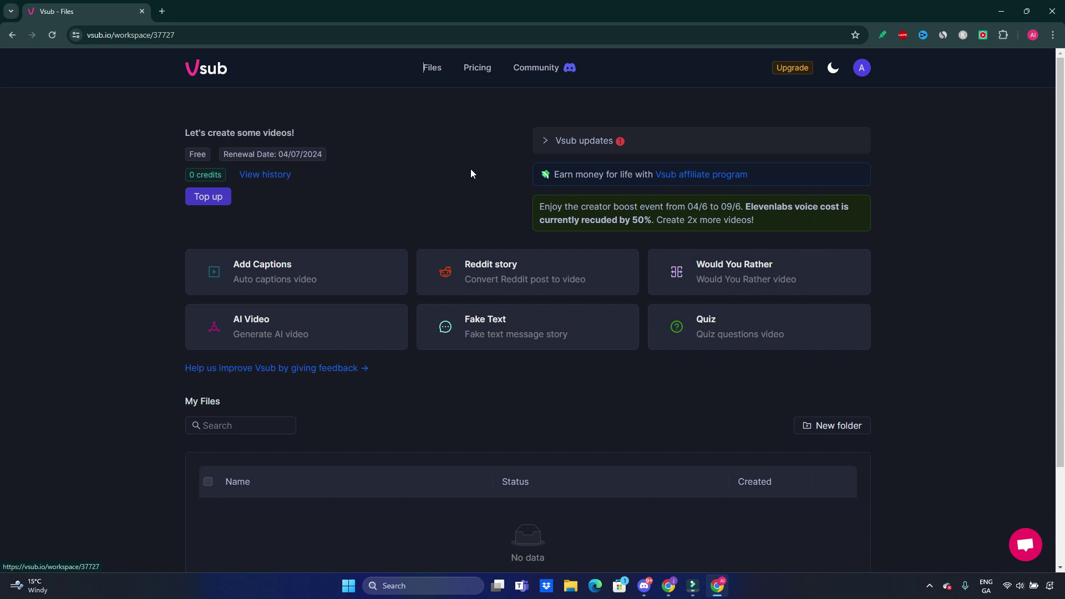
scroll(477, 173, down, 2)
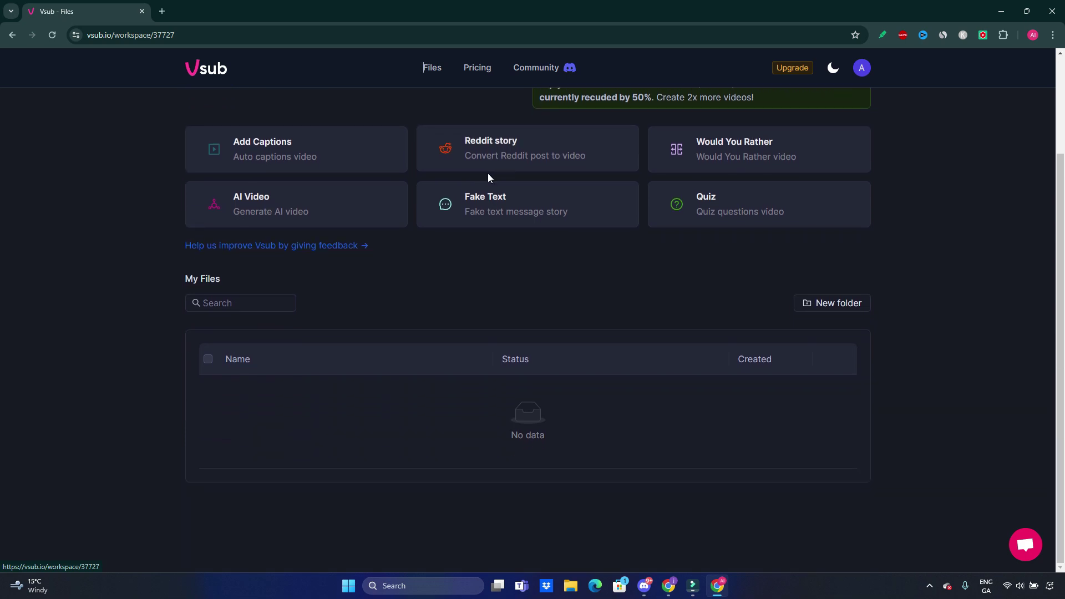
scroll(487, 173, up, 2)
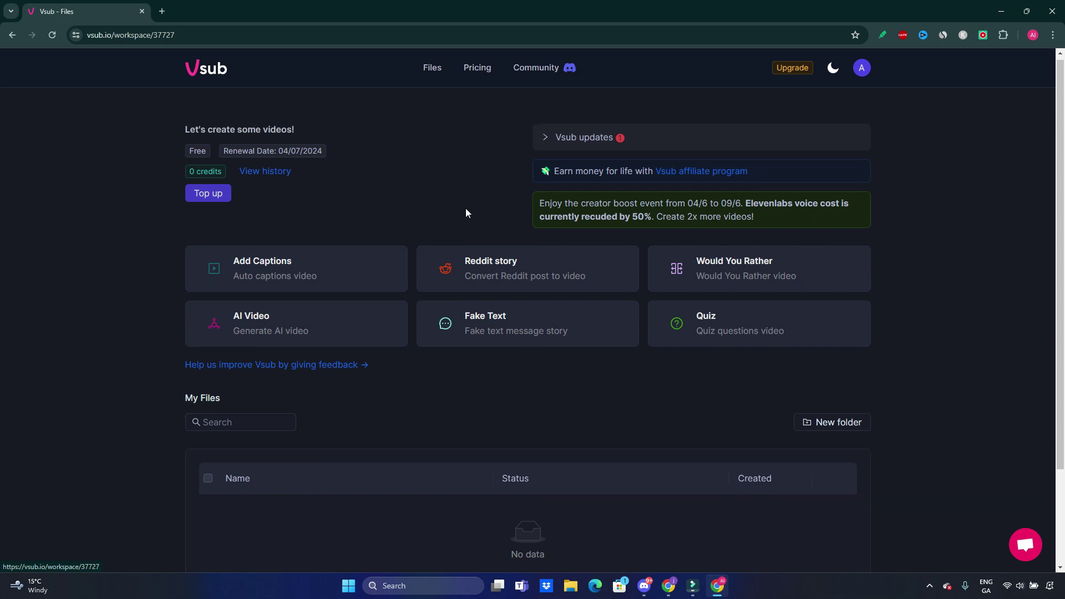
scroll(465, 208, down, 2)
scroll(178, 155, up, 1)
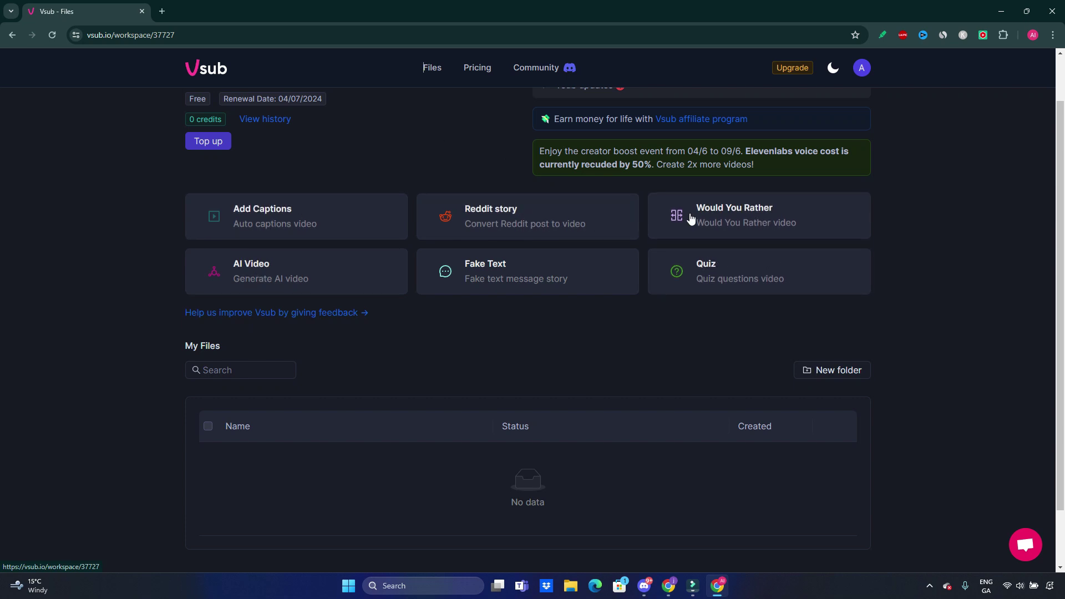
click(746, 235)
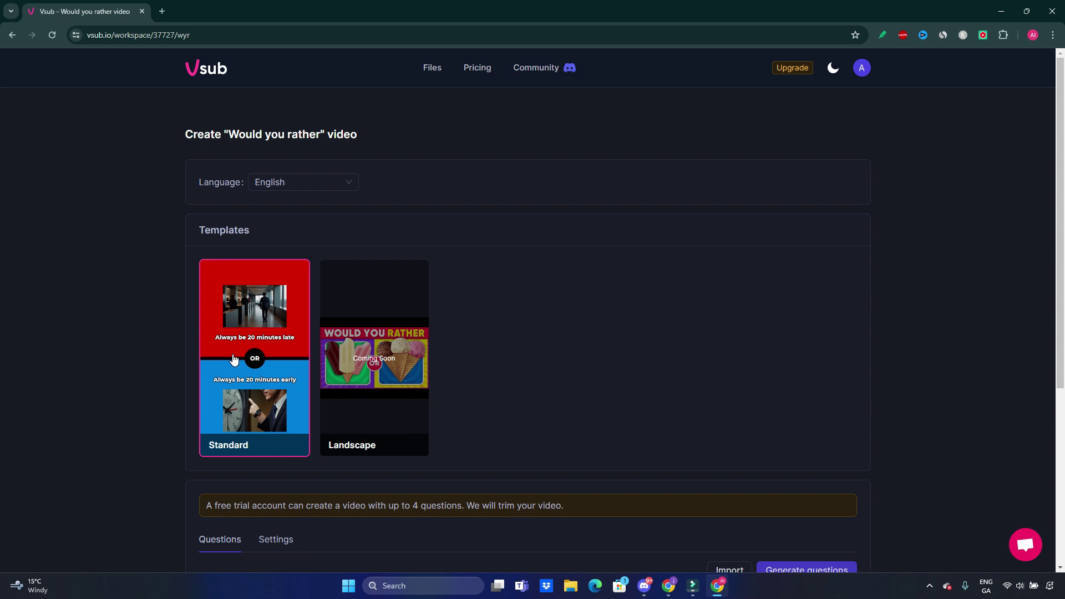
scroll(272, 314, down, 3)
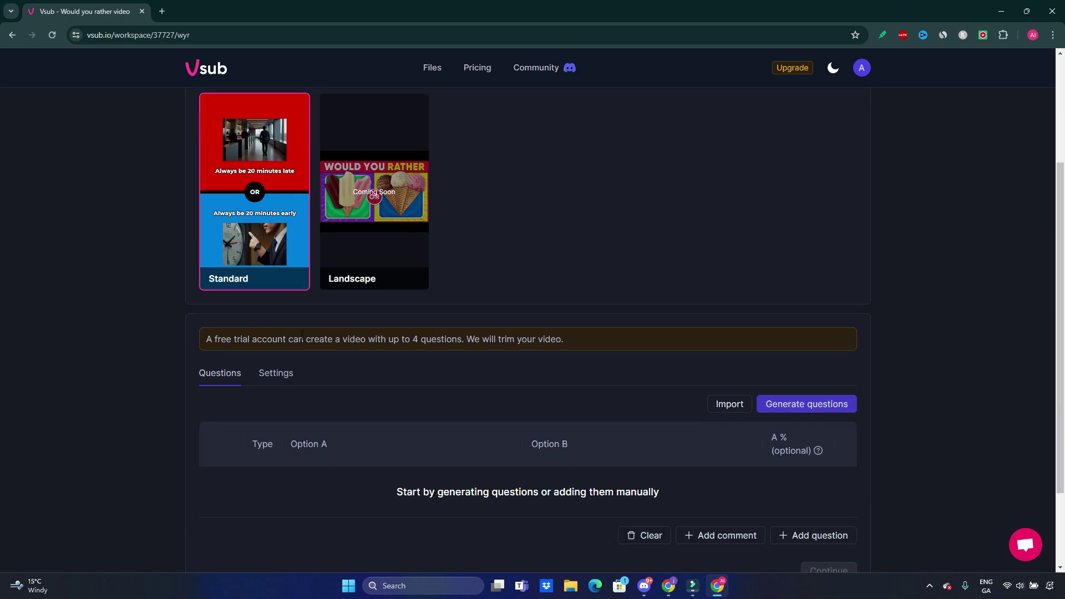
scroll(396, 444, down, 2)
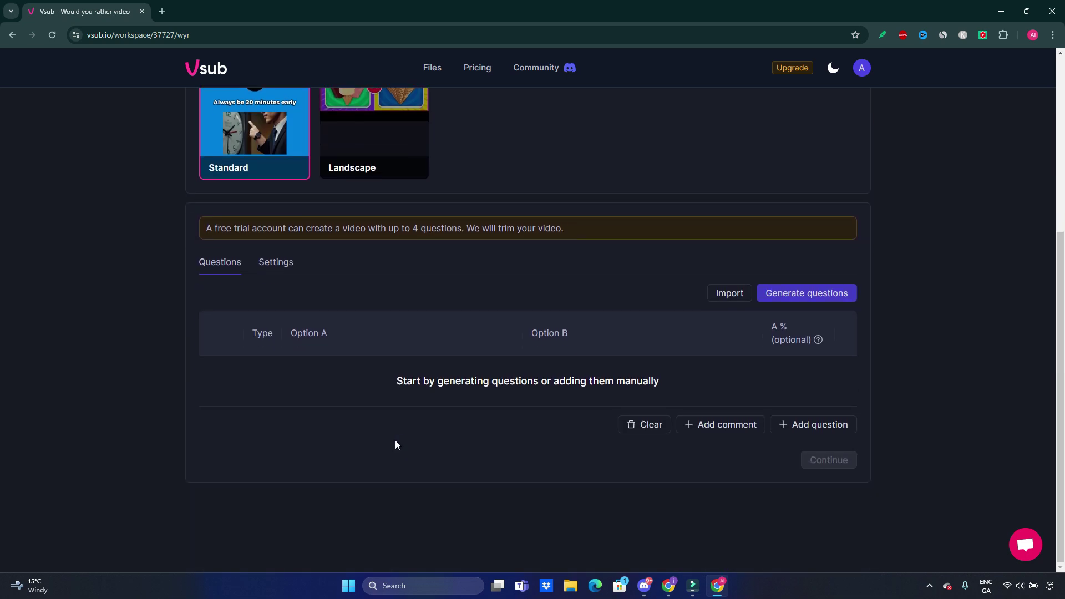
click(698, 425)
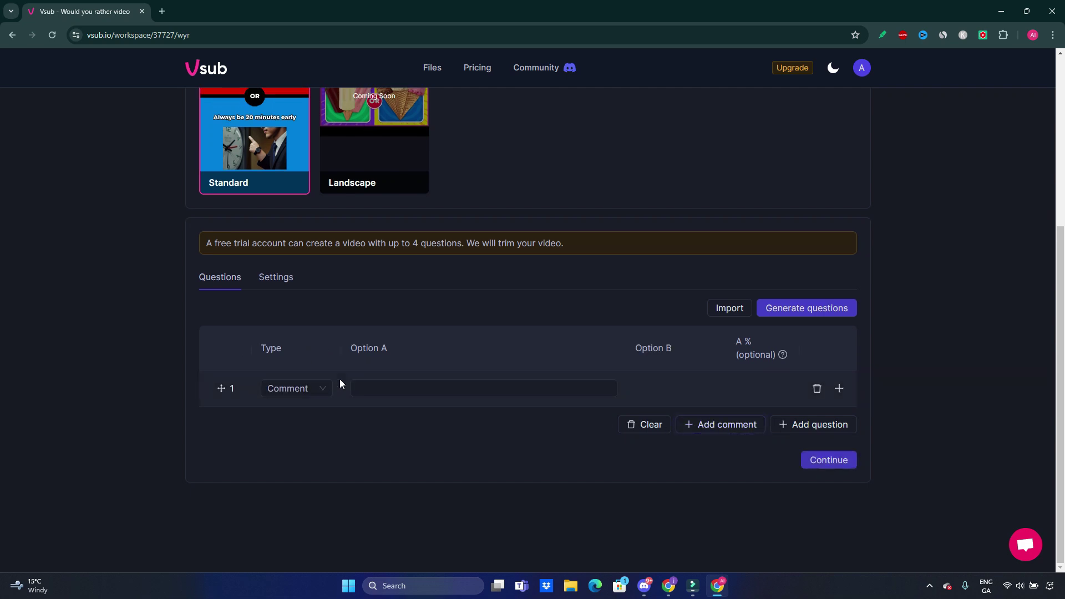
click(363, 385)
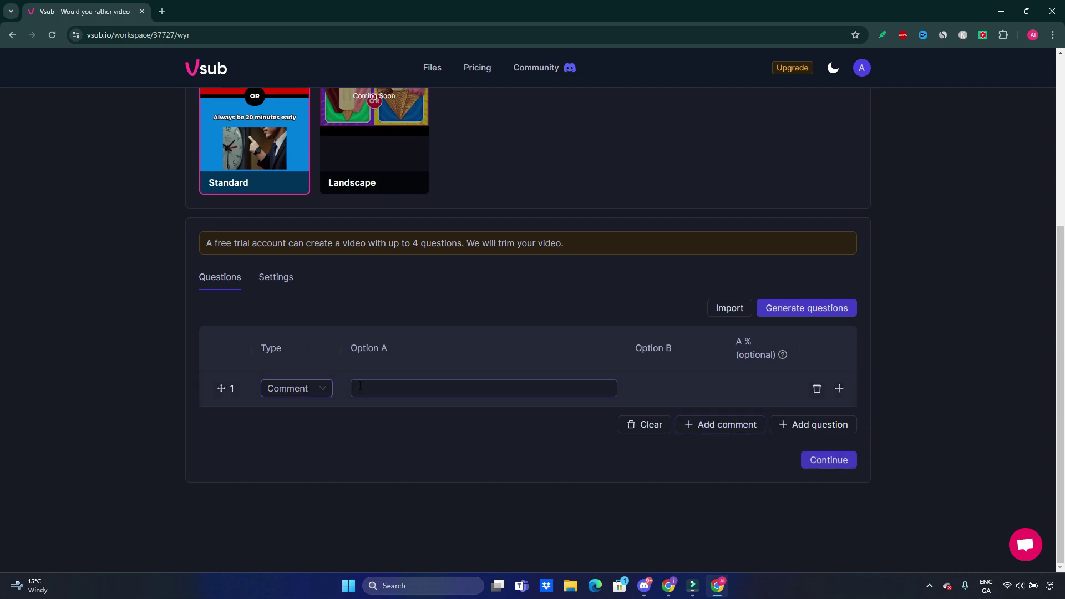
click(316, 390)
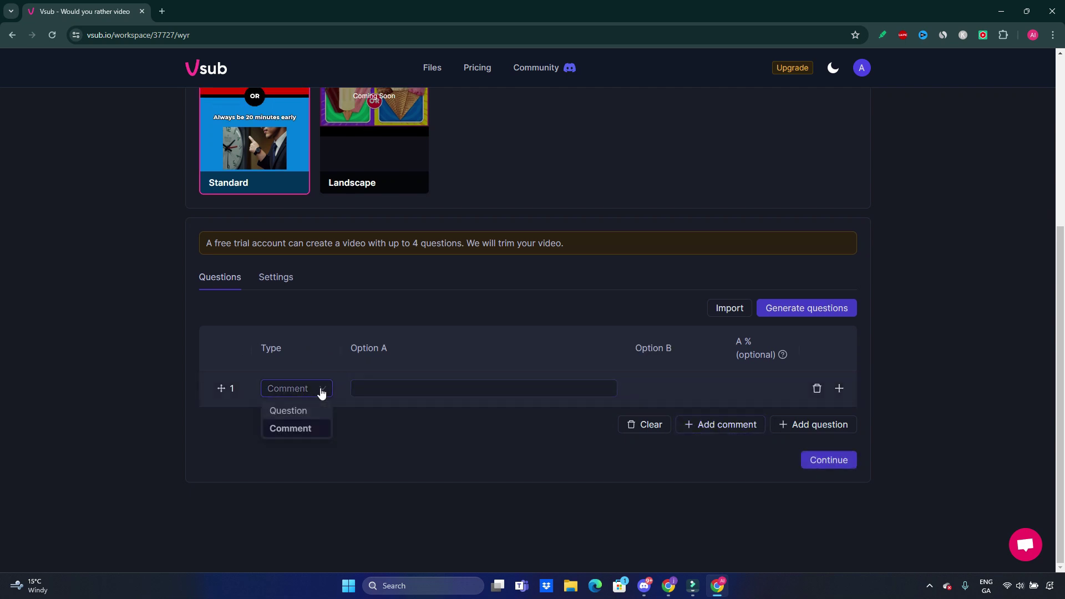
click(288, 411)
click(417, 389)
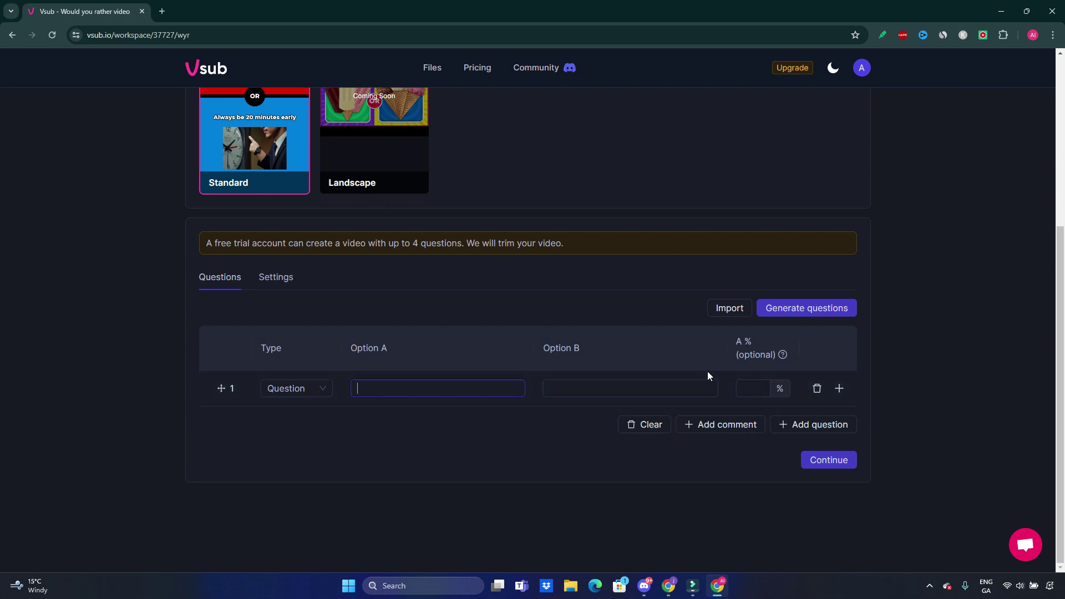
click(760, 388)
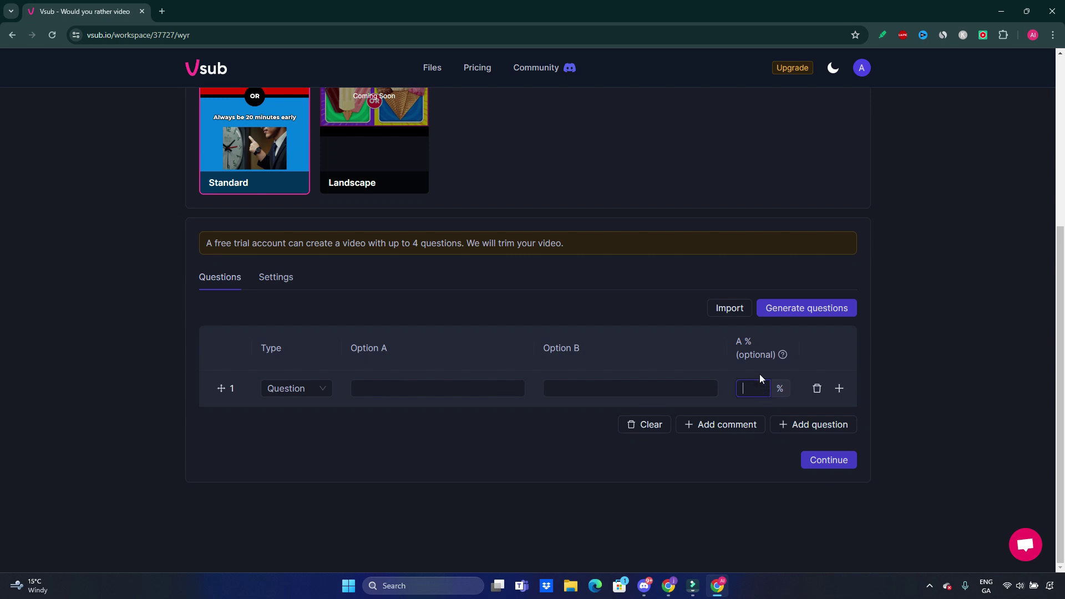
scroll(718, 374, up, 3)
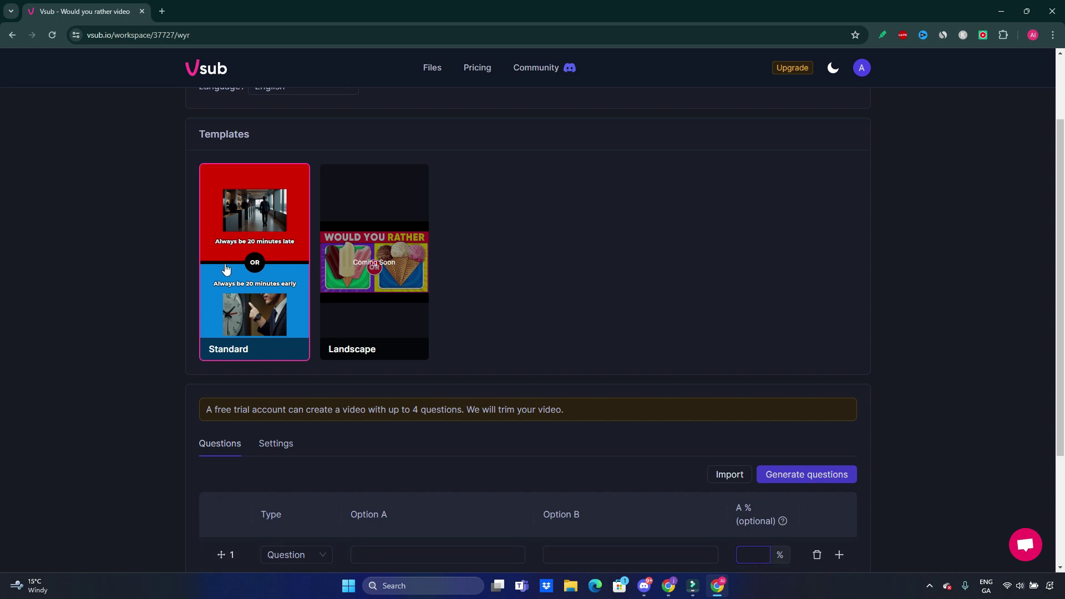
scroll(587, 355, down, 3)
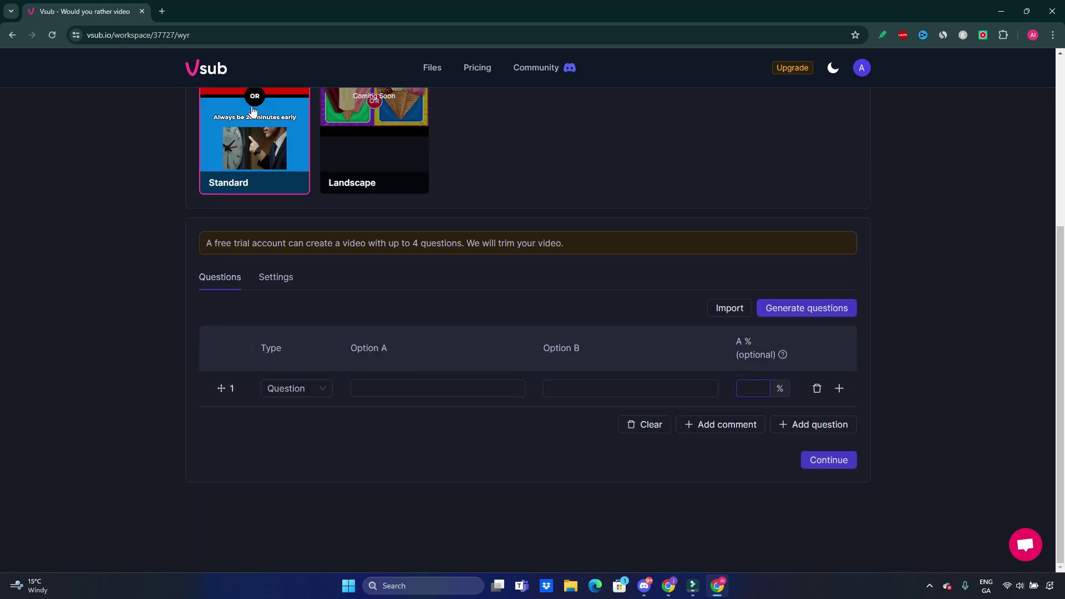
scroll(255, 144, up, 3)
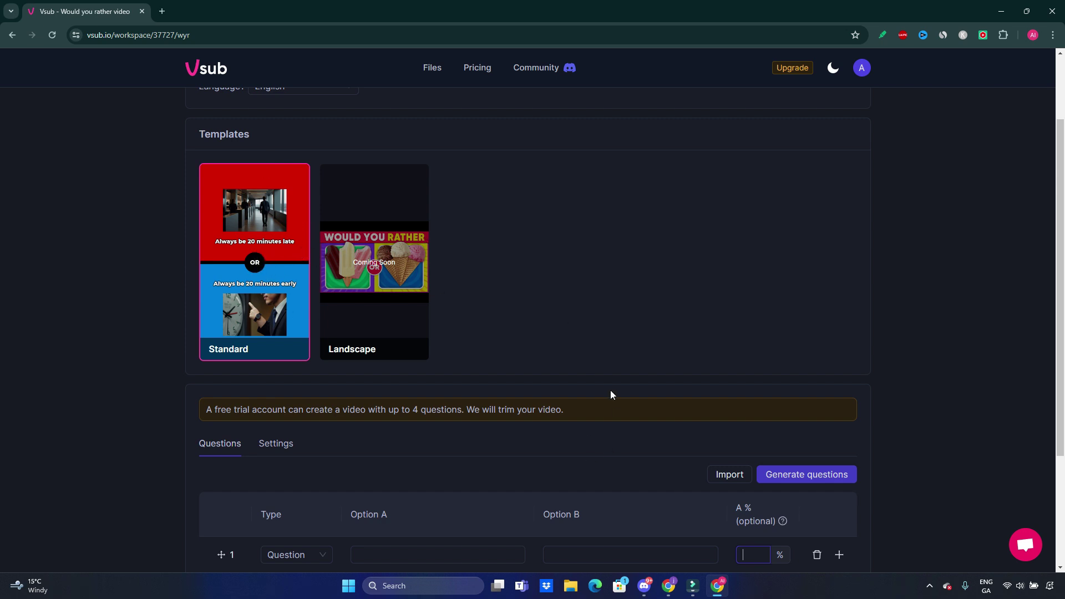
Step: Delete the 57 from A % on the Play Football vs Play Baseball question and continue
scroll(622, 356, down, 3)
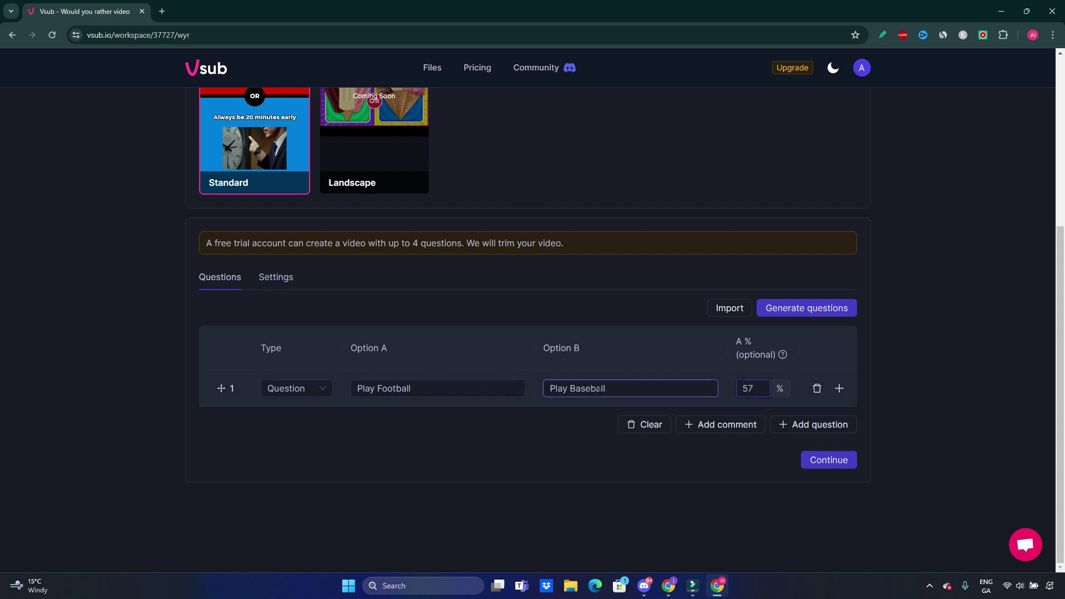
mouse_move(783, 355)
key(BackSpace)
key(BackSpace)
click(848, 470)
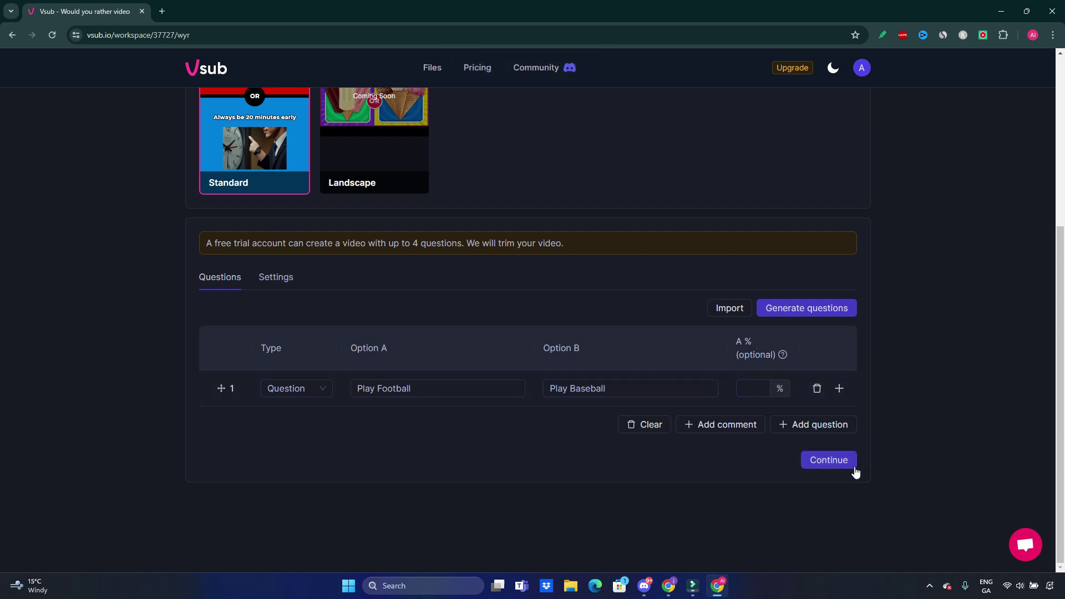
Step: Remove the Play Football vs Play Baseball question with Clear, leaving the Standard template editor
scroll(530, 382, up, 4)
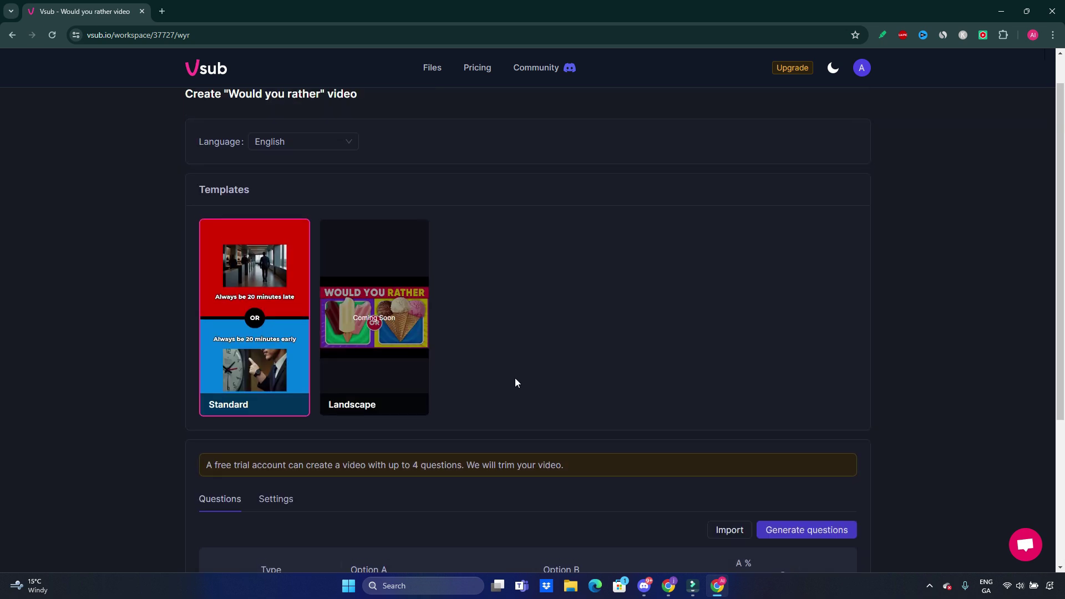
scroll(555, 416, up, 1)
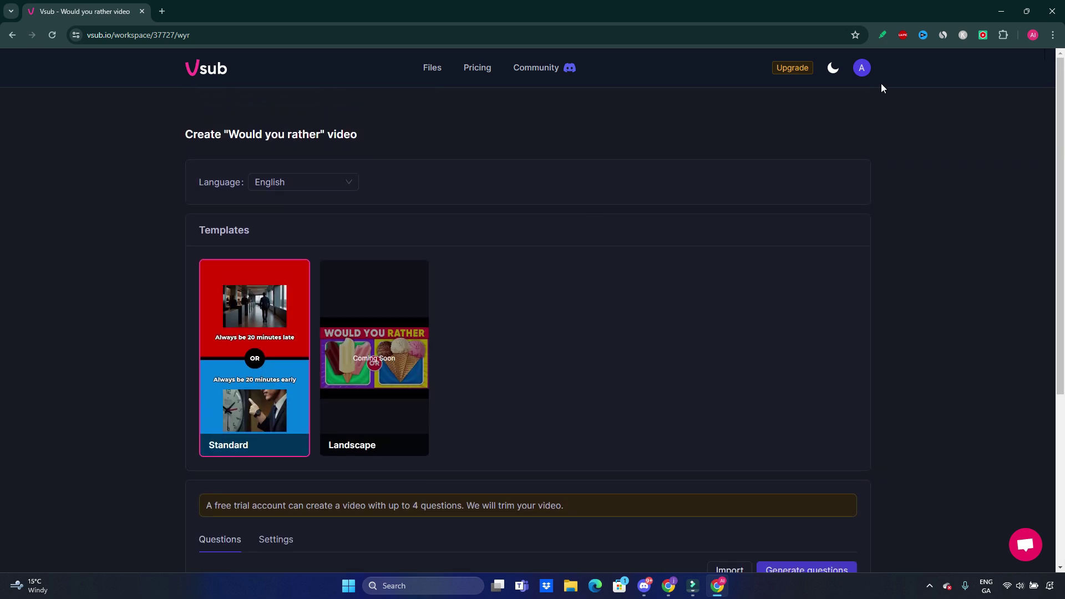
scroll(327, 266, down, 4)
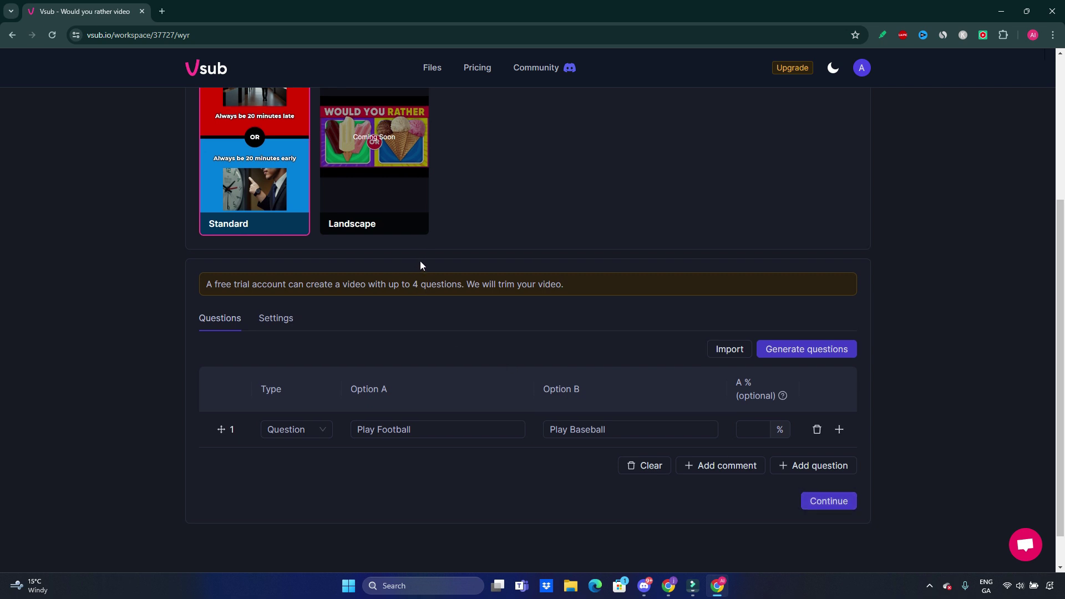
scroll(427, 268, up, 4)
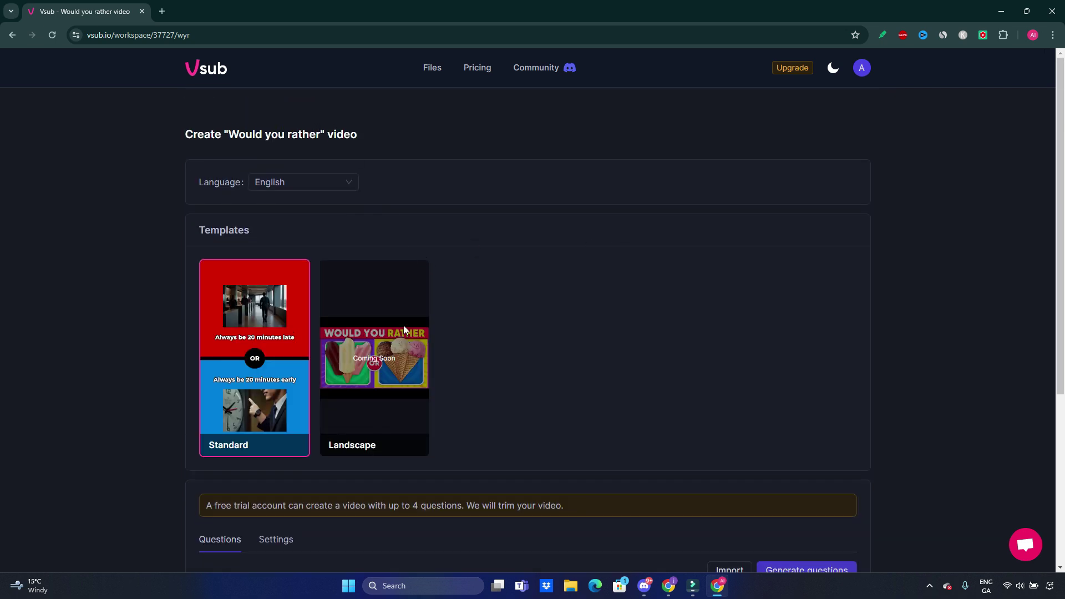
scroll(443, 356, down, 5)
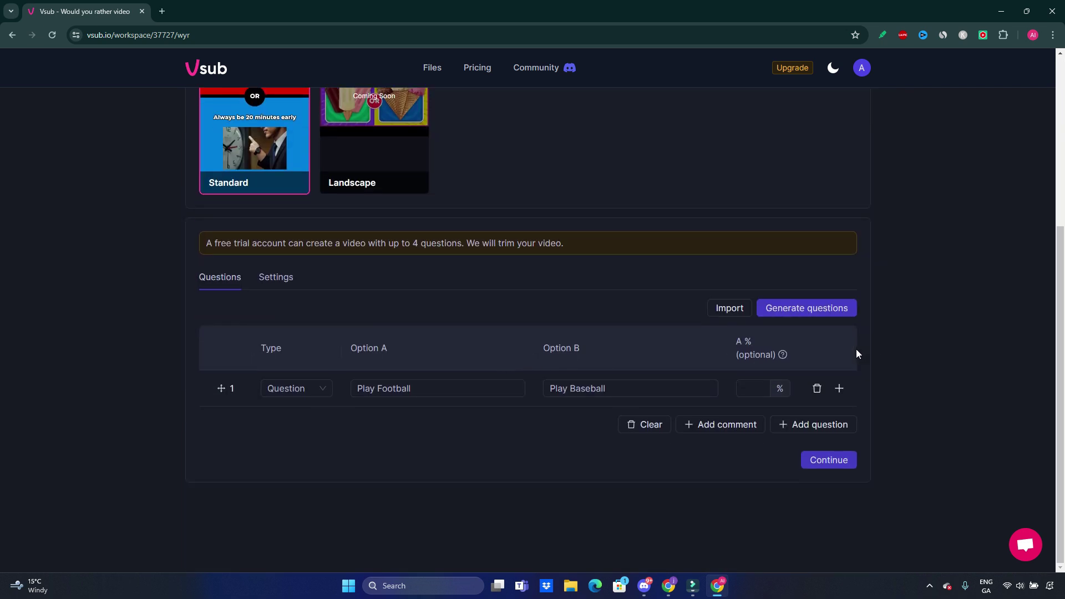
scroll(303, 254, up, 3)
click(257, 271)
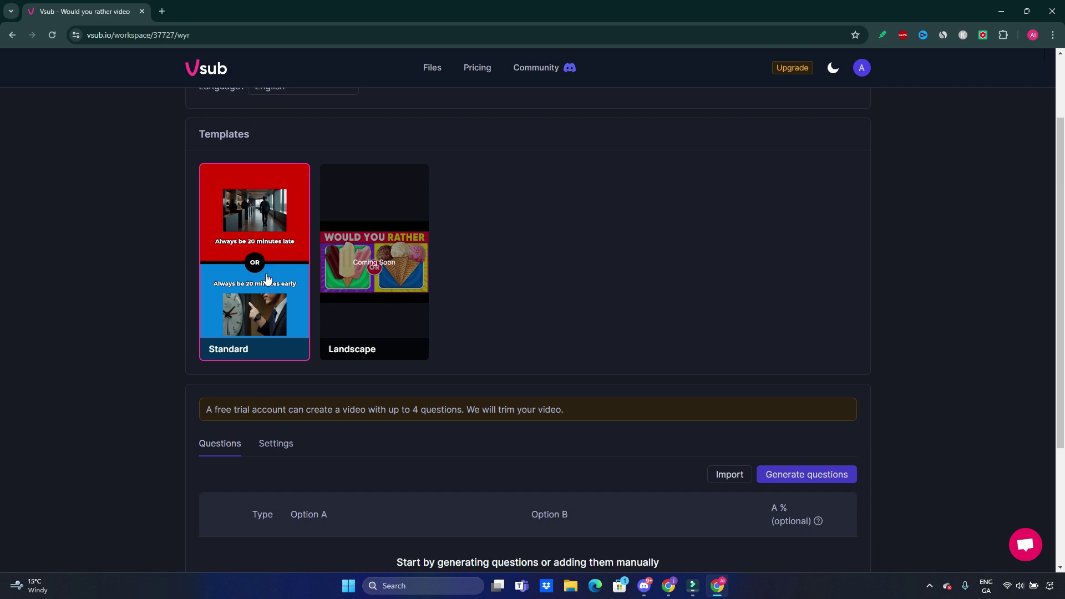
scroll(390, 298, down, 3)
scroll(395, 222, up, 5)
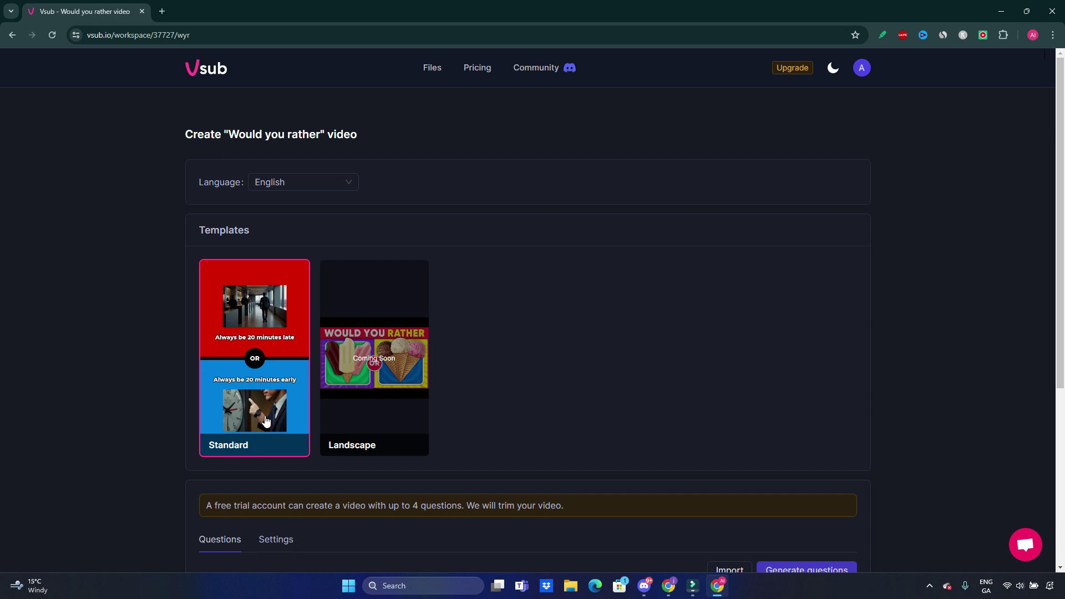
scroll(643, 416, down, 5)
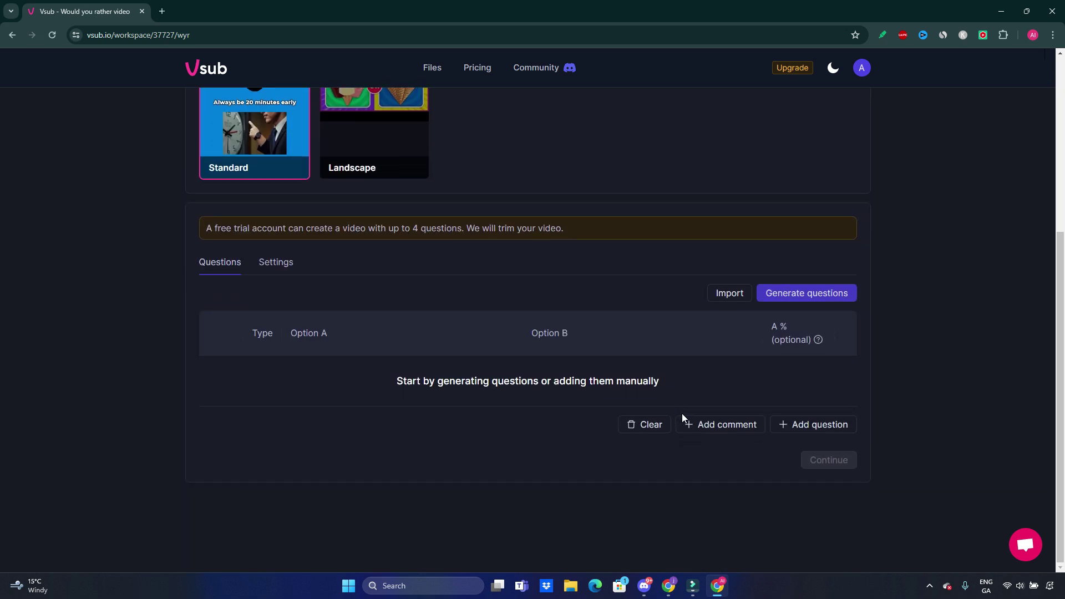
scroll(799, 357, up, 4)
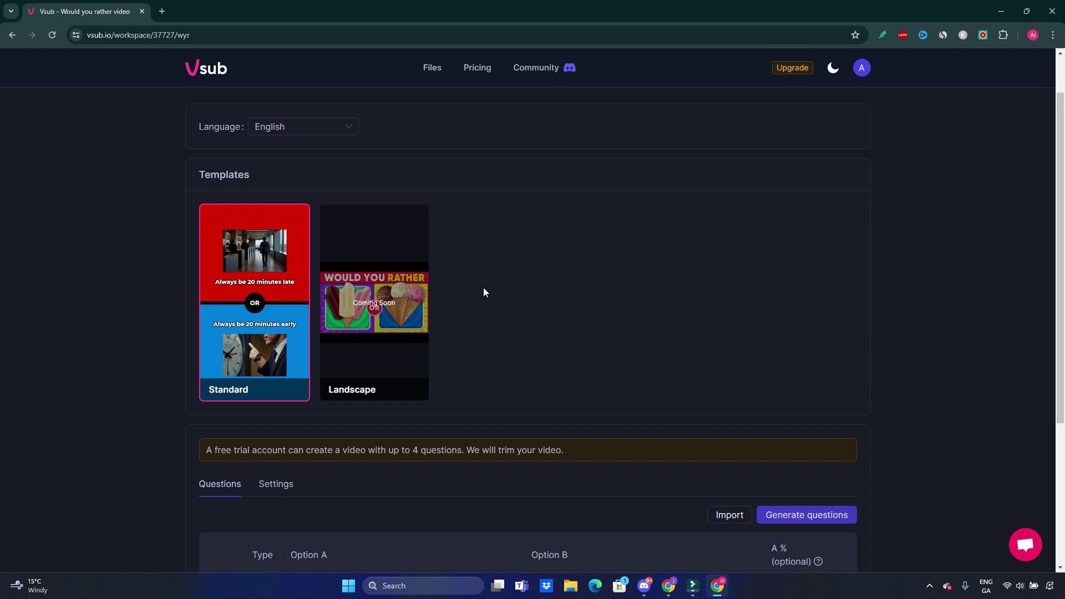
Step: Go back to the Files dashboard via the Vsub logo and check the empty My Files list
click(198, 77)
scroll(620, 383, down, 3)
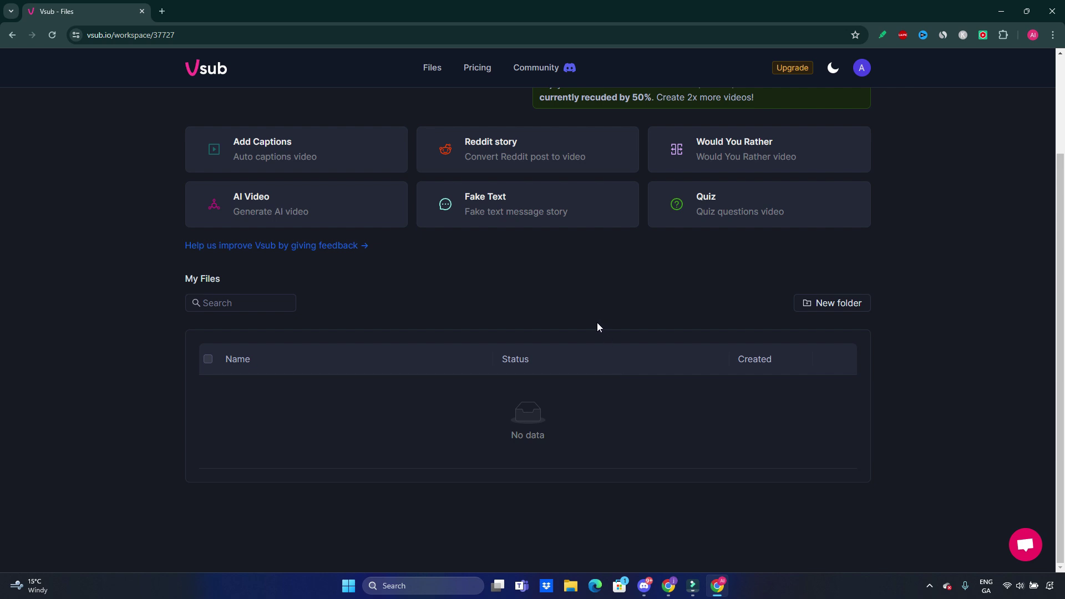
scroll(592, 330, up, 3)
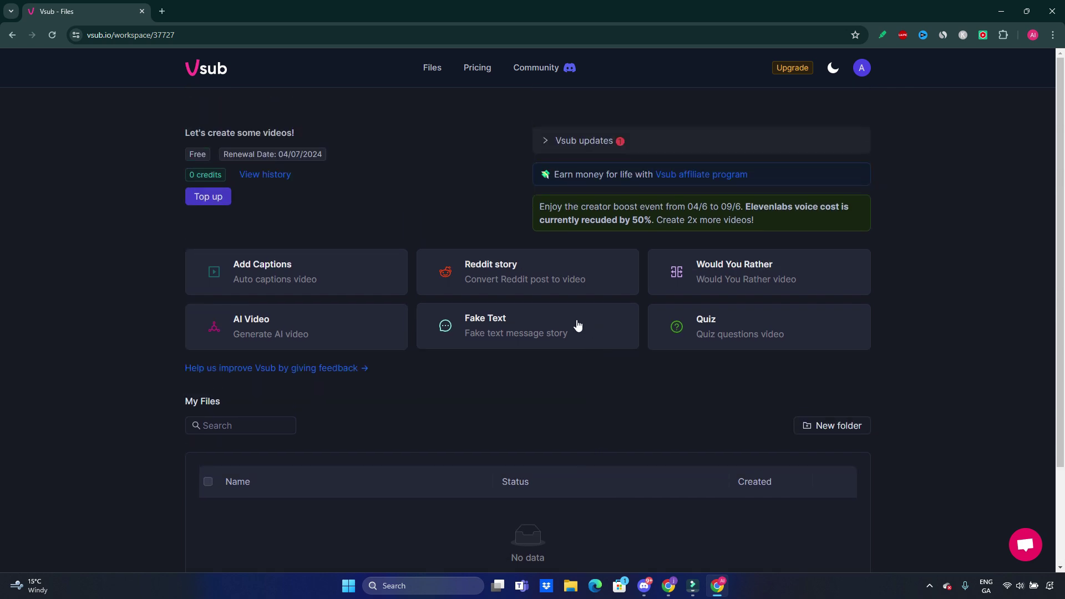